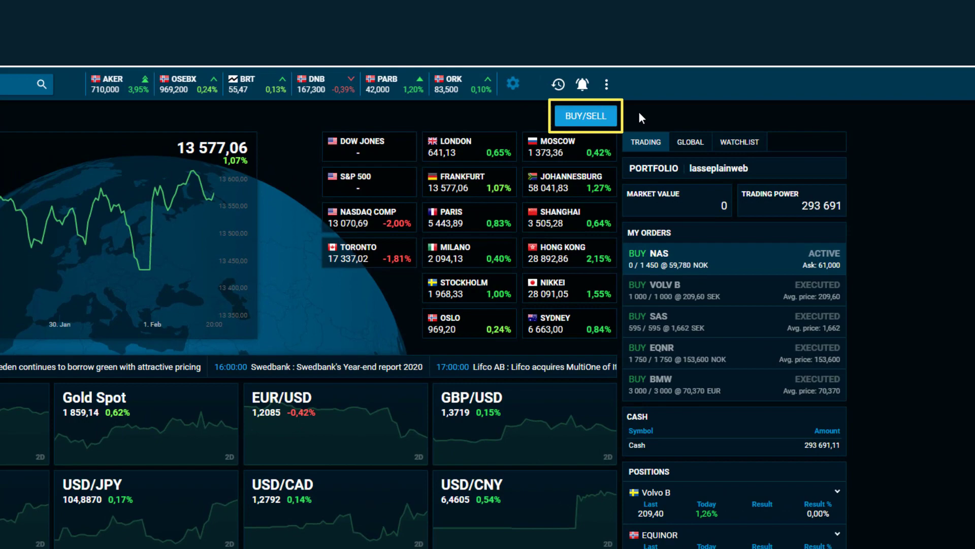
Fill in a new INFRONT order: 1,500 shares at 34.20 NOK limit, customer ID 1
left_click(609, 117)
type("in")
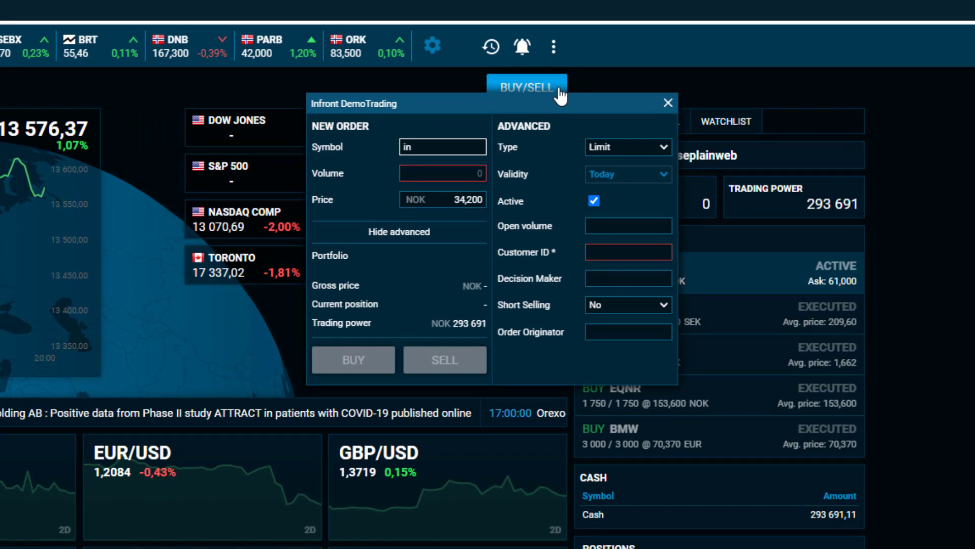
type("front")
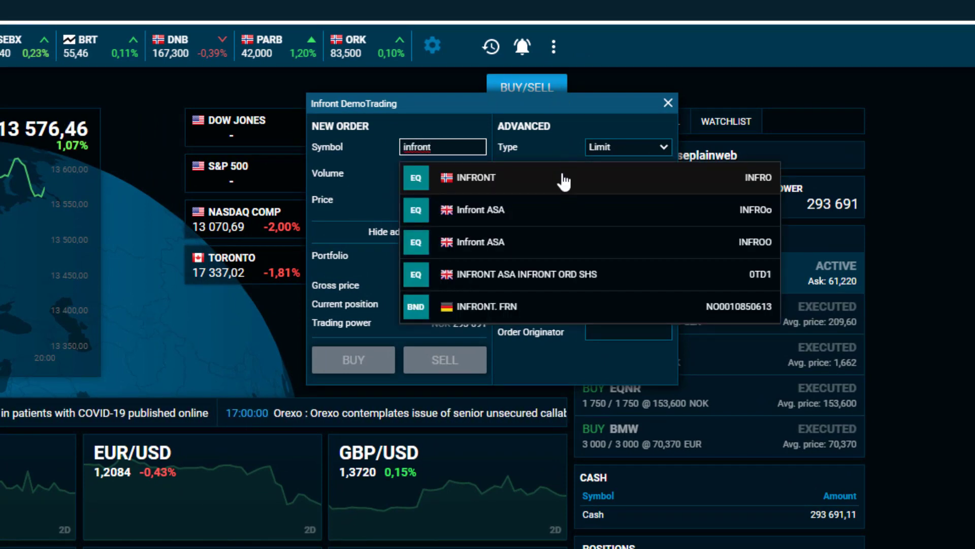
left_click(563, 181)
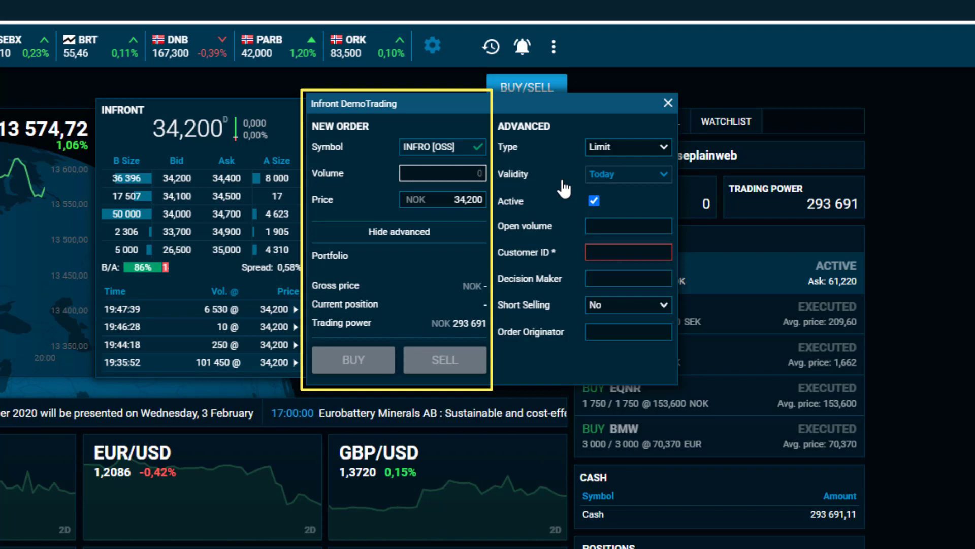
type("15")
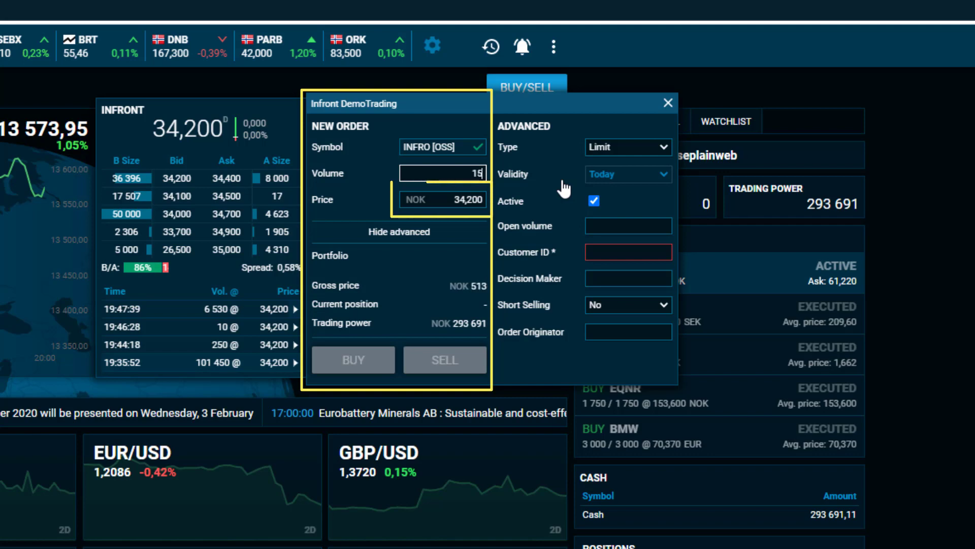
type("00")
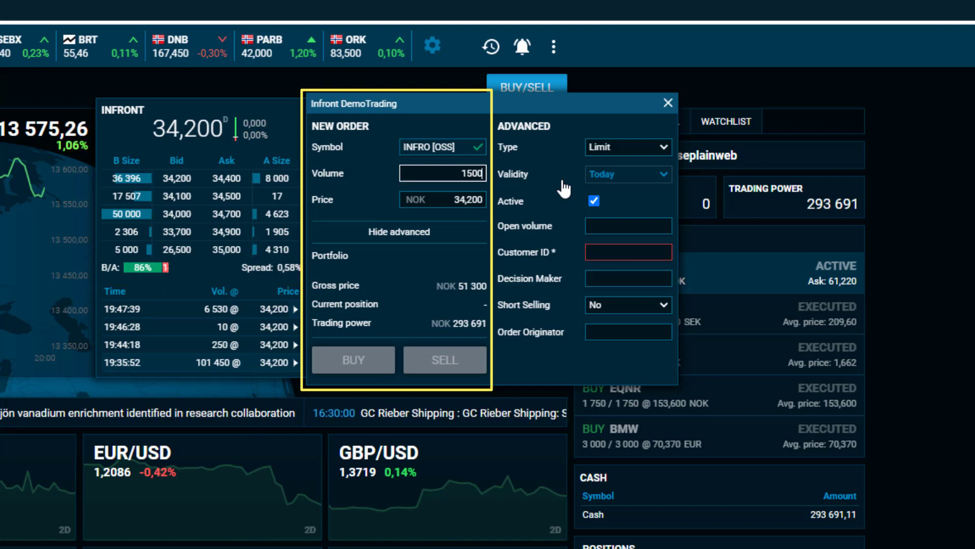
type("1")
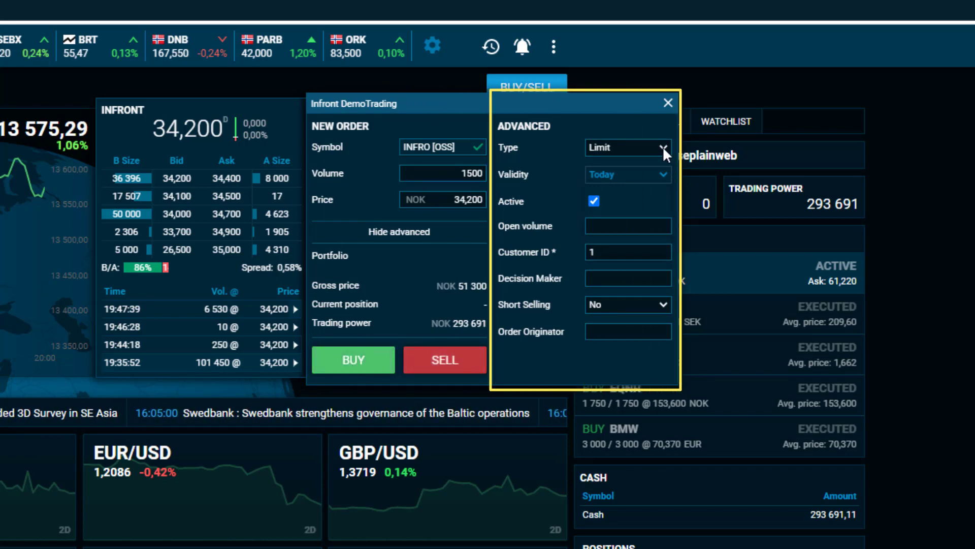
Keep the Limit order type and submit the 1,500-share INFRONT buy at 34.20 NOK
left_click(663, 147)
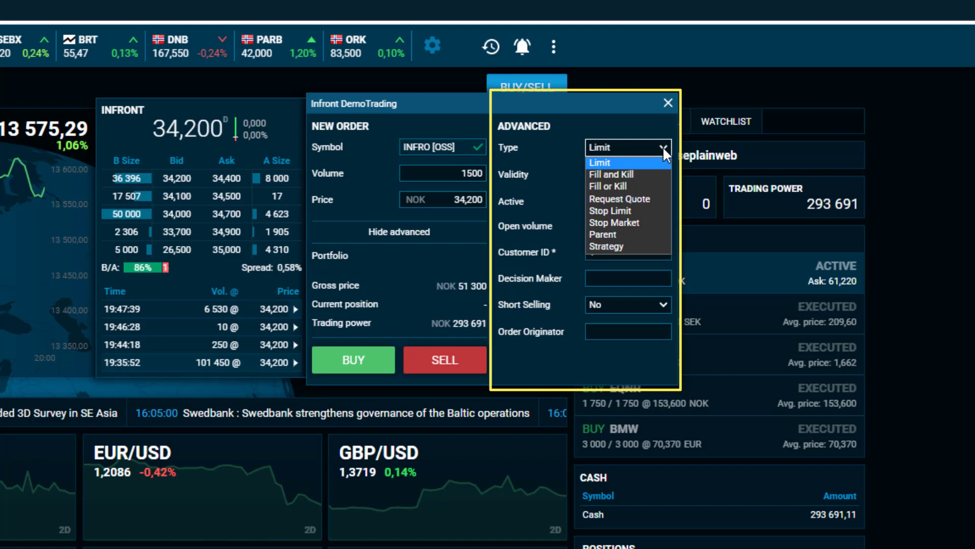
left_click(663, 146)
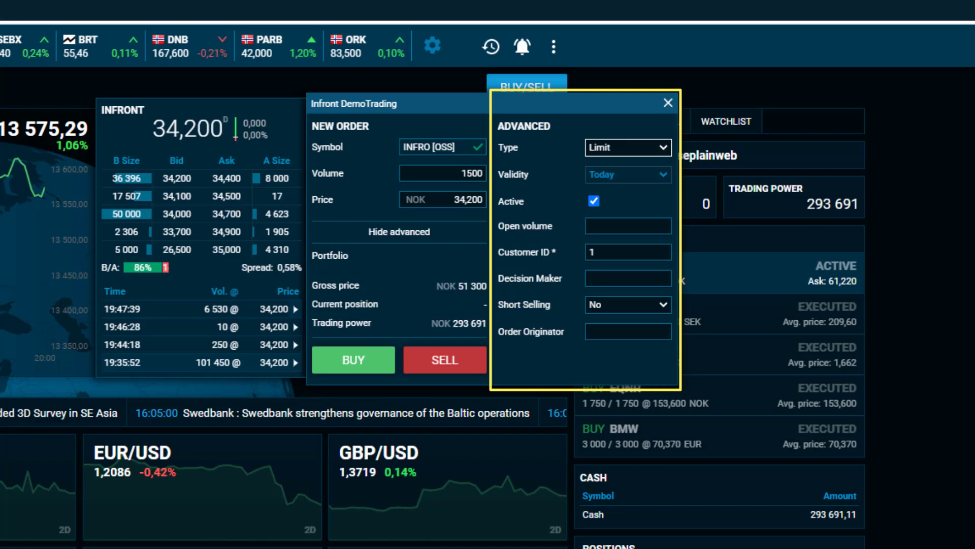
left_click(382, 365)
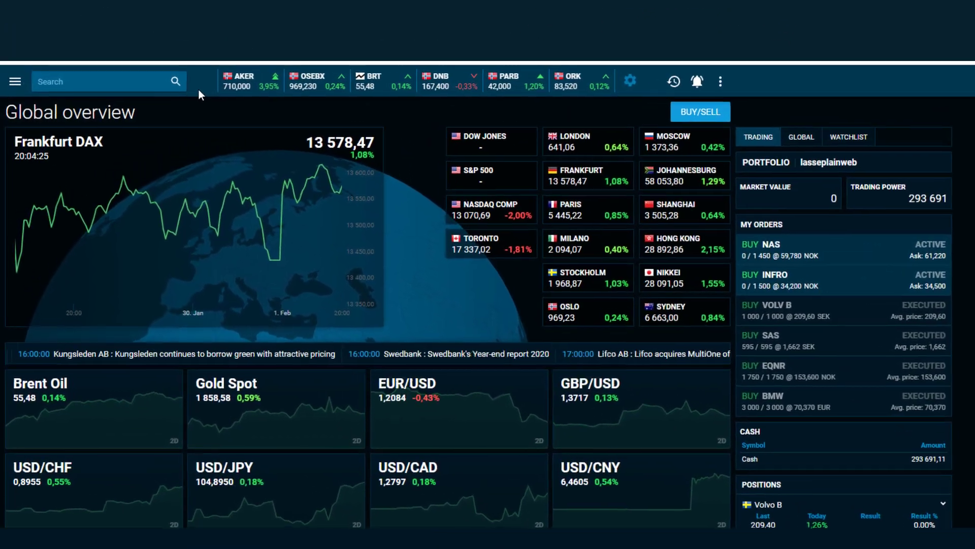
Look up Equinor and start a 750-share EQNR sell order at 153.80 NOK from its order book
left_click(84, 69)
type("e")
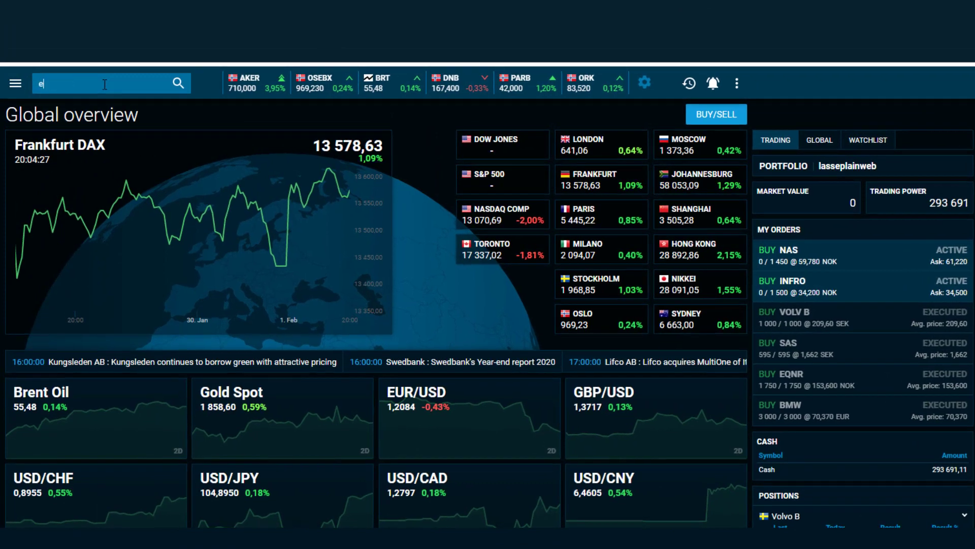
type("quinor")
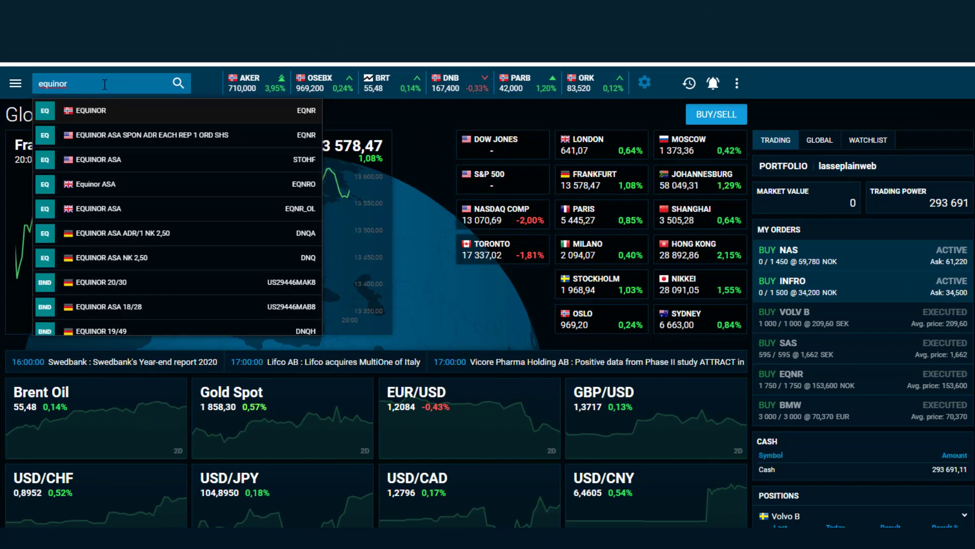
key("Escape")
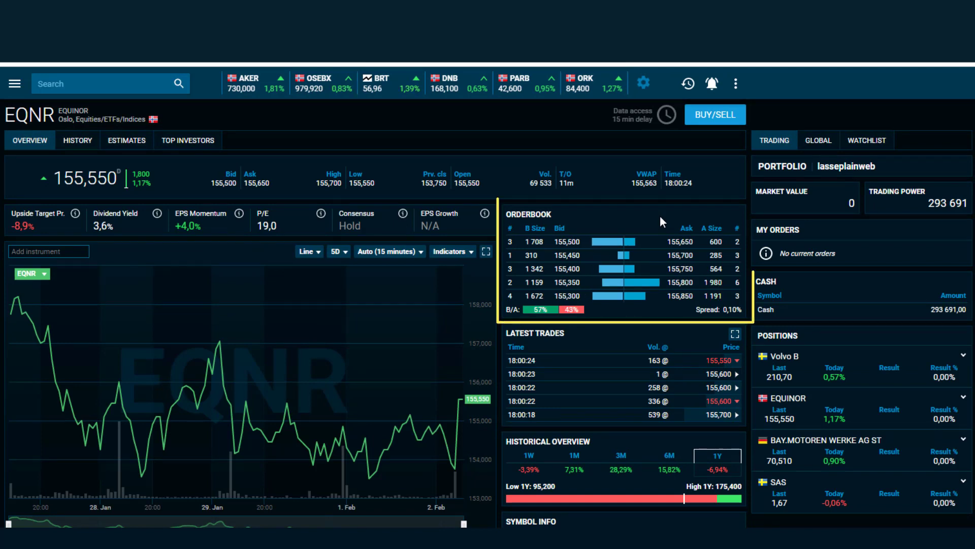
left_click(568, 297)
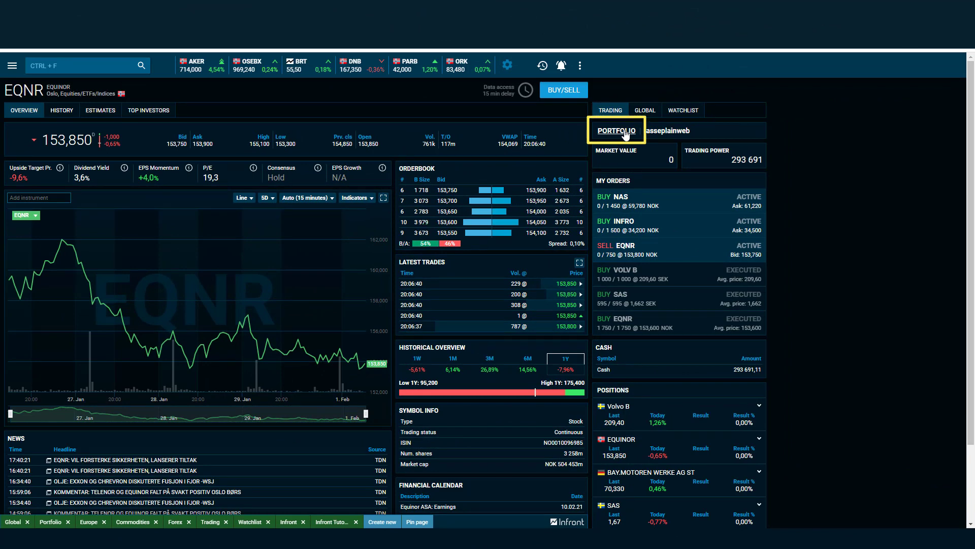
Show the Portfolio page listing BMW, EQNR, SAS and VOLV B positions plus cash
left_click(616, 131)
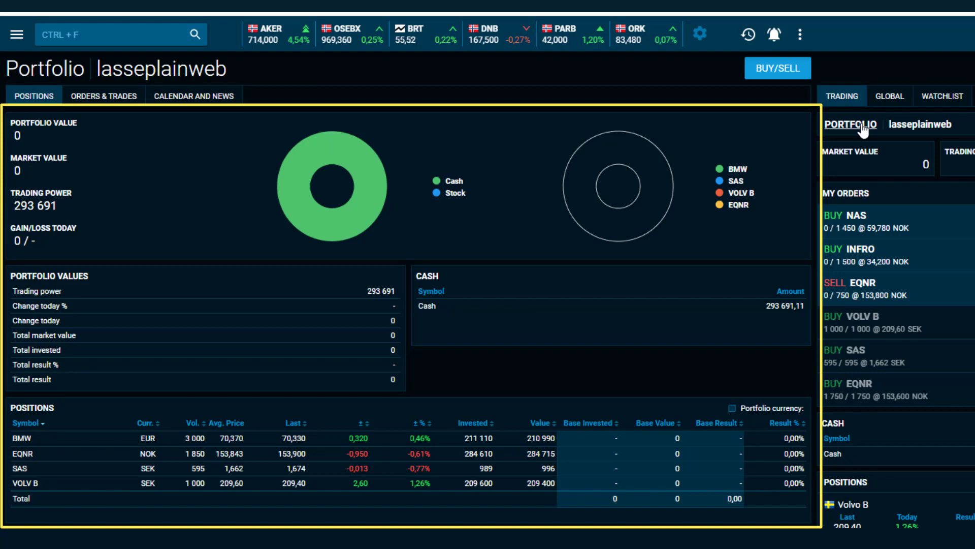
In Orders & Trades, sort active orders by Price and Filled, then delete all orders and confirm
left_click(138, 98)
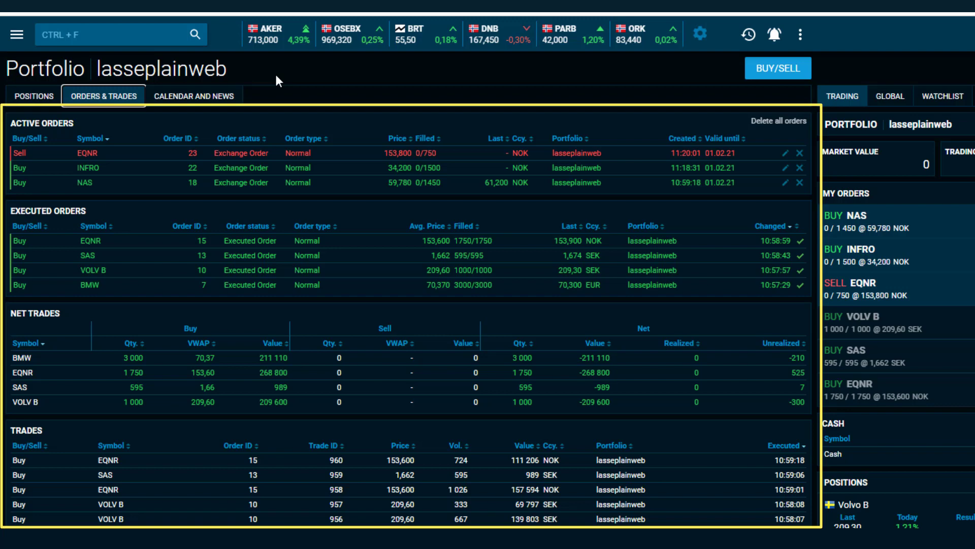
left_click(409, 139)
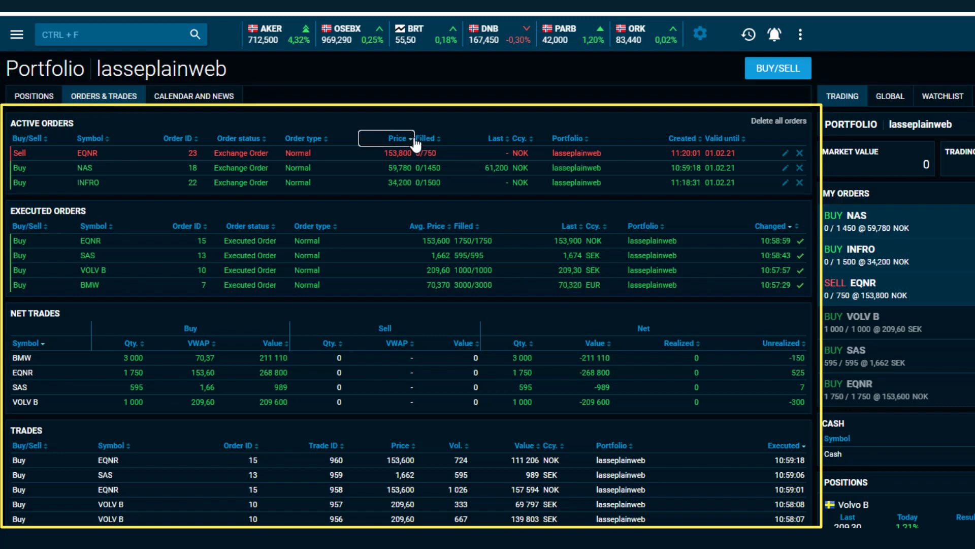
left_click(417, 141)
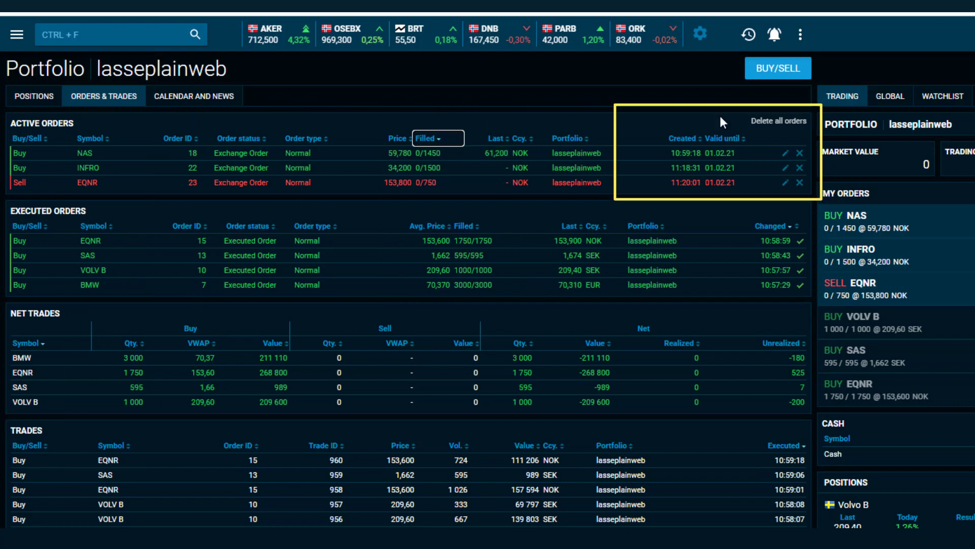
left_click(779, 121)
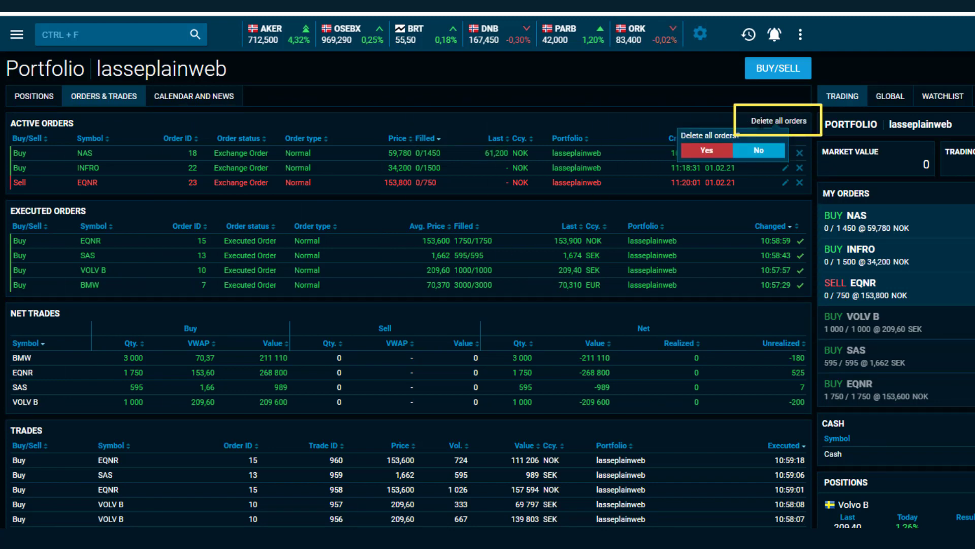
left_click(729, 154)
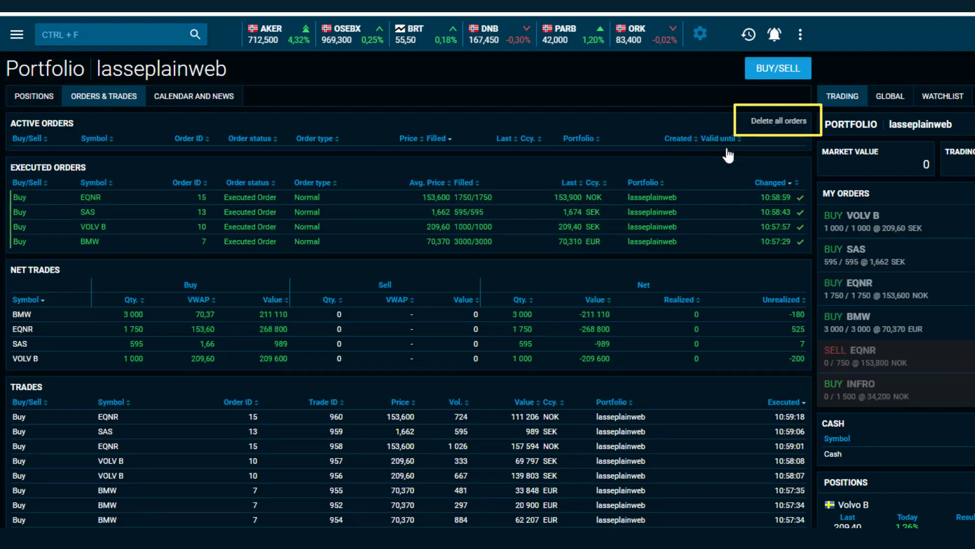
Switch to Calendar and News to see earnings and dividend dates for VOLV B, SAS and EQNR
left_click(224, 96)
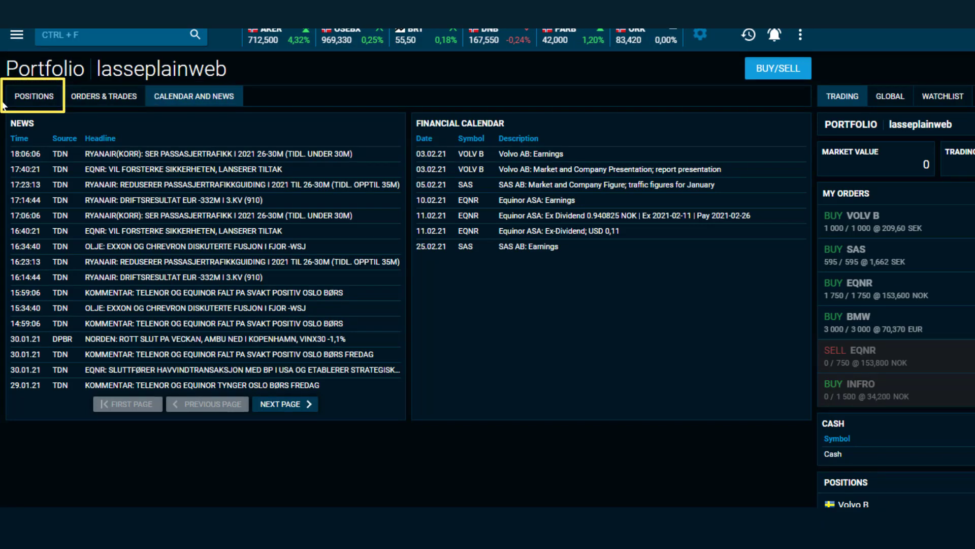
From Positions, view BMW, then bring up an order form for the 1,850-share Equinor holding at 154.20 NOK
left_click(20, 102)
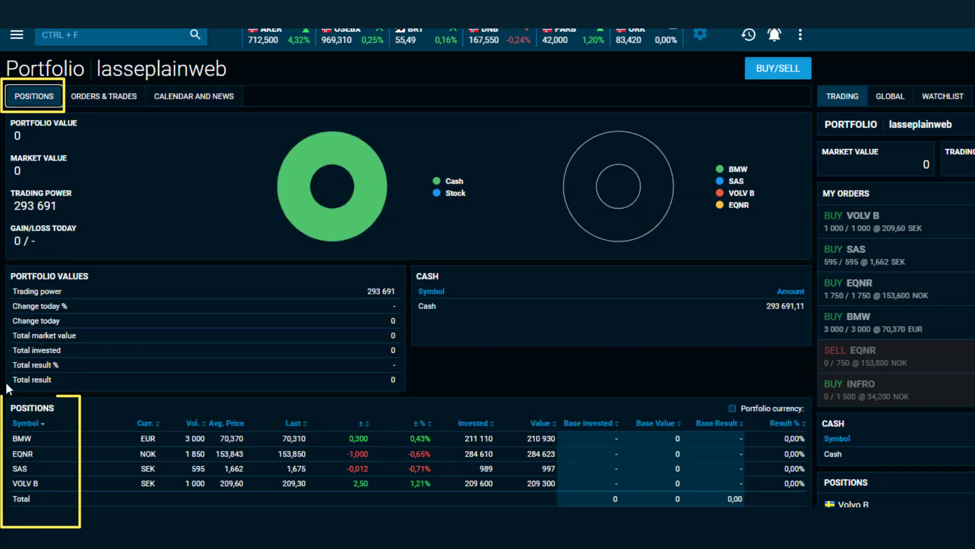
left_click(21, 444)
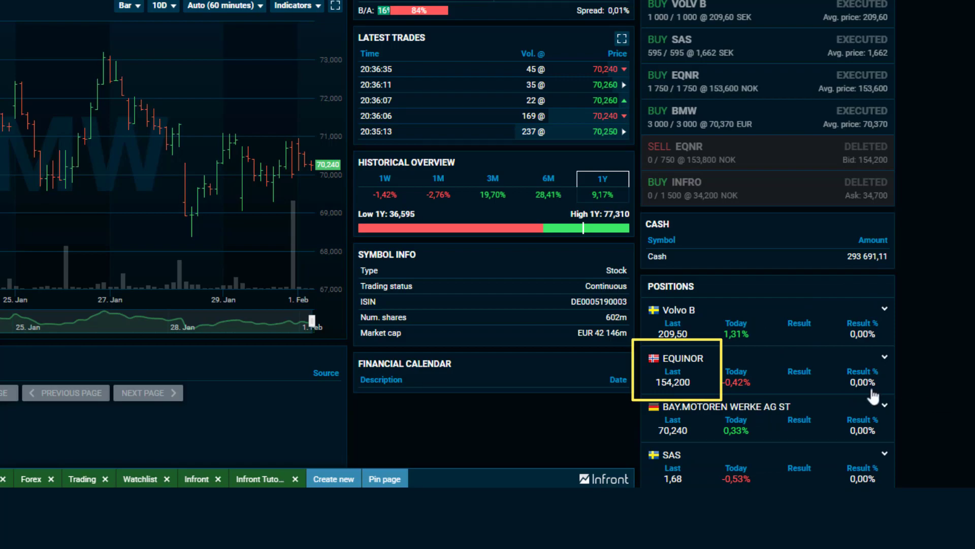
left_click(675, 384)
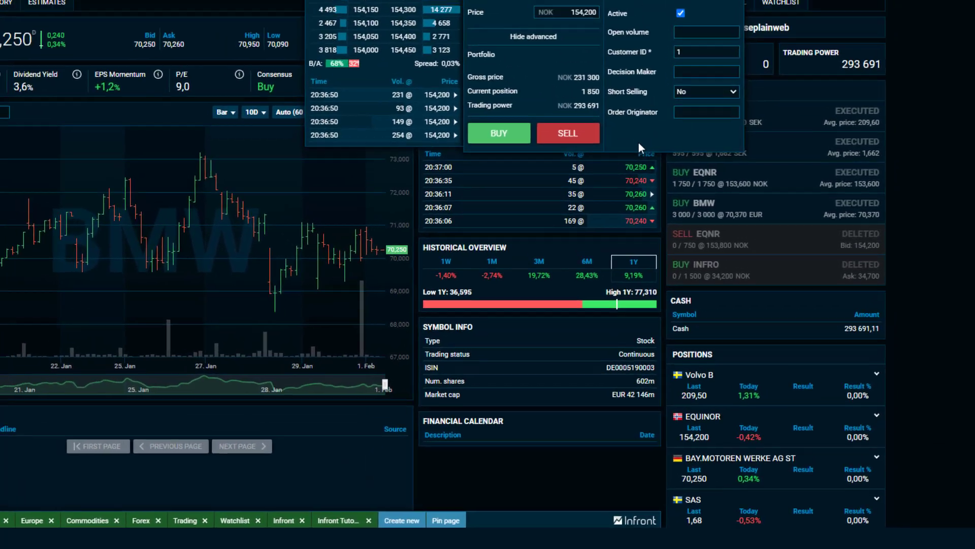